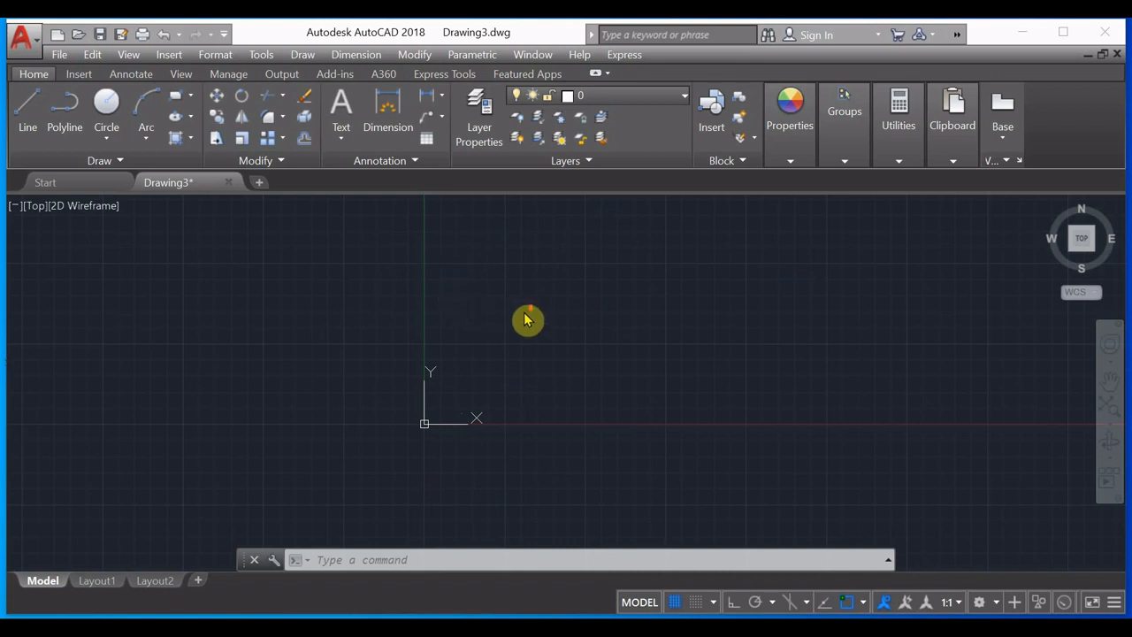
{"action": "scroll", "coordinate": [530, 316], "scroll_direction": "down", "scroll_amount": 3}
{"action": "scroll", "coordinate": [557, 317], "scroll_direction": "down", "scroll_amount": 2}
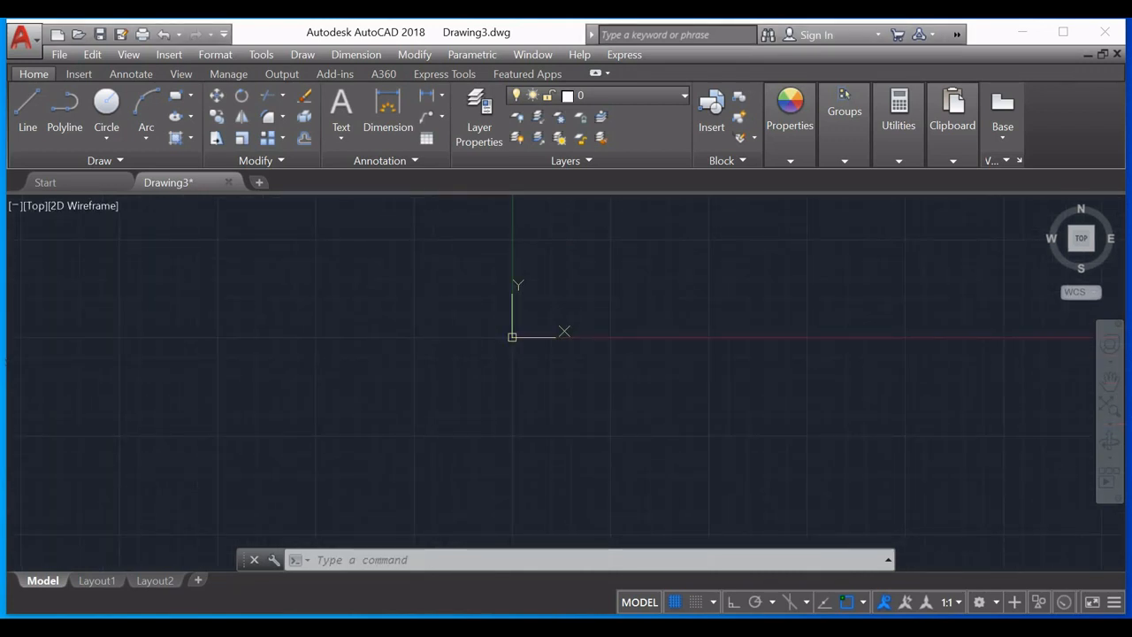
{"action": "scroll", "coordinate": [610, 305], "scroll_direction": "down", "scroll_amount": 2}
{"action": "middle_click_drag", "start_coordinate": [586, 337], "coordinate": [537, 339]}
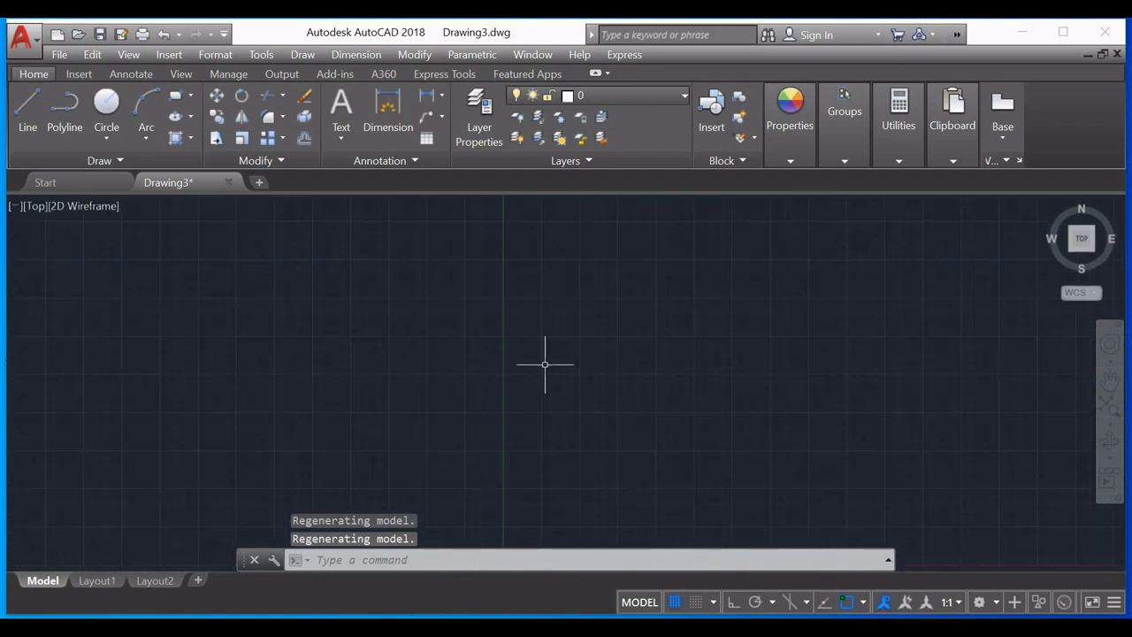
{"action": "scroll", "coordinate": [545, 363], "scroll_direction": "down", "scroll_amount": 6}
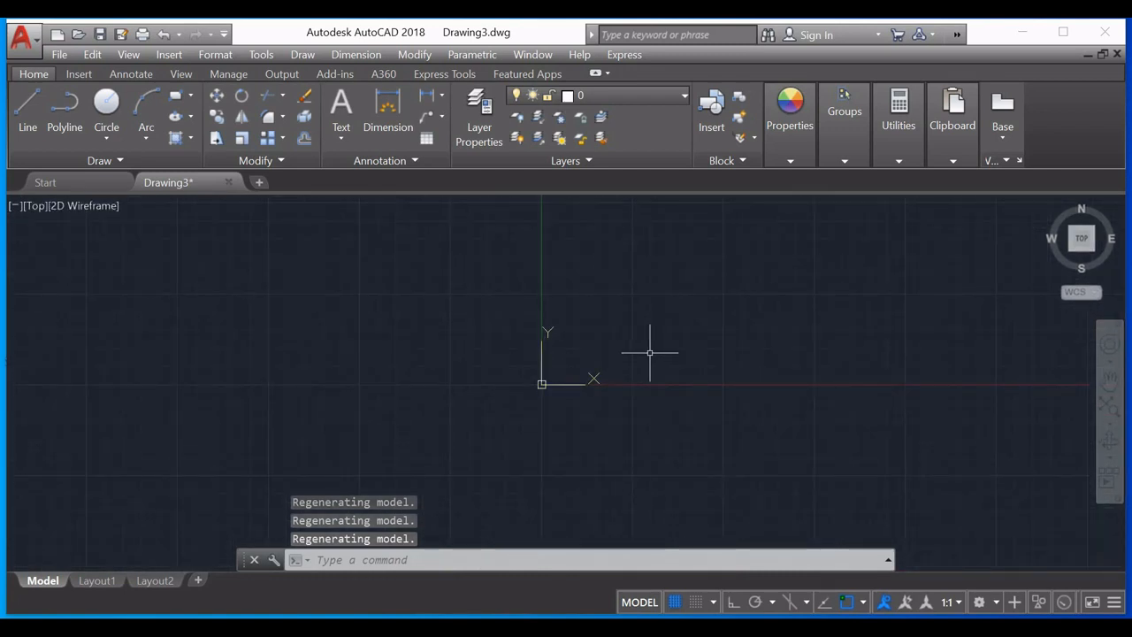
{"action": "middle_click_drag", "start_coordinate": [578, 362], "coordinate": [443, 467]}
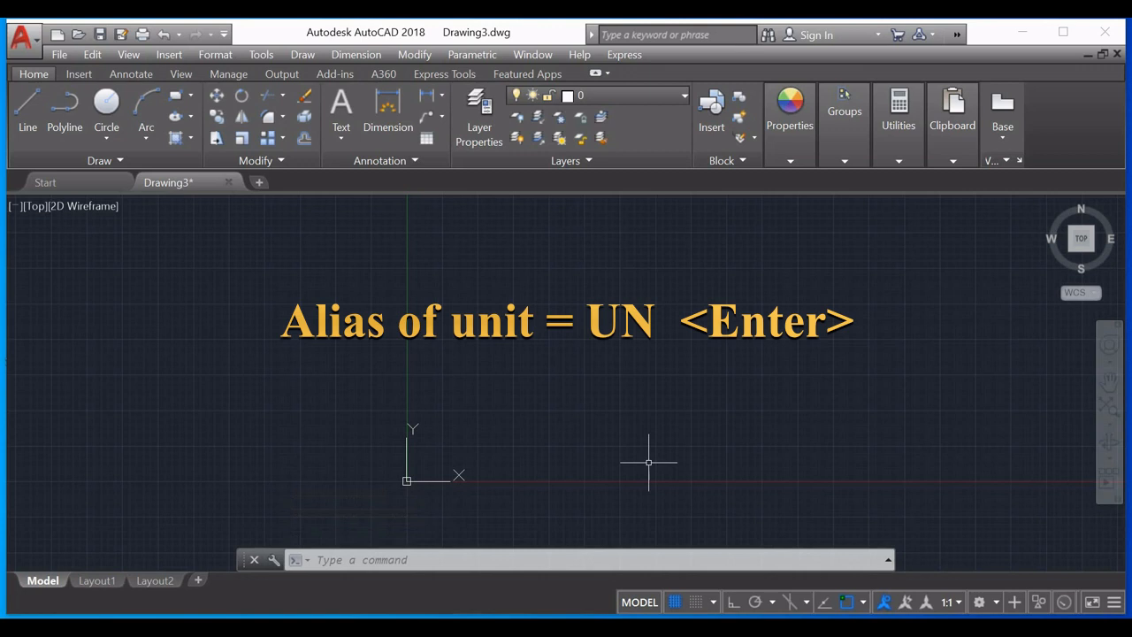
{"action": "left_click", "coordinate": [596, 395]}
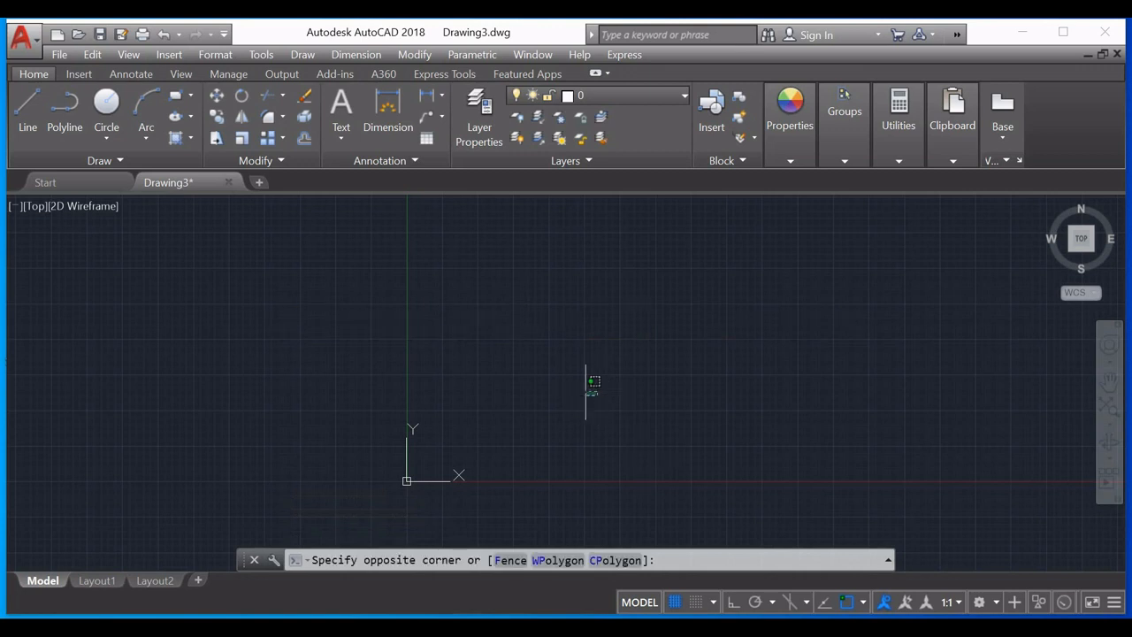
{"action": "left_click", "coordinate": [563, 345]}
{"action": "key", "text": "Escape"}
Step: Open the drawing units settings and set the length type to Decimal with a precision of 0.00
{"action": "type", "text": "UN"}
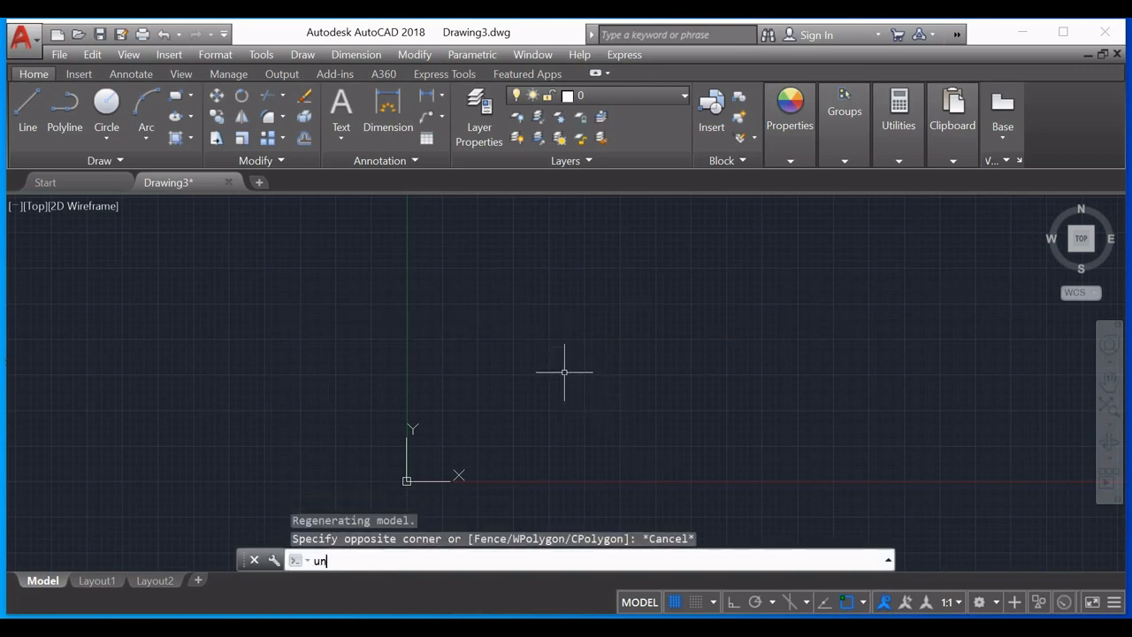
{"action": "key", "text": "Return"}
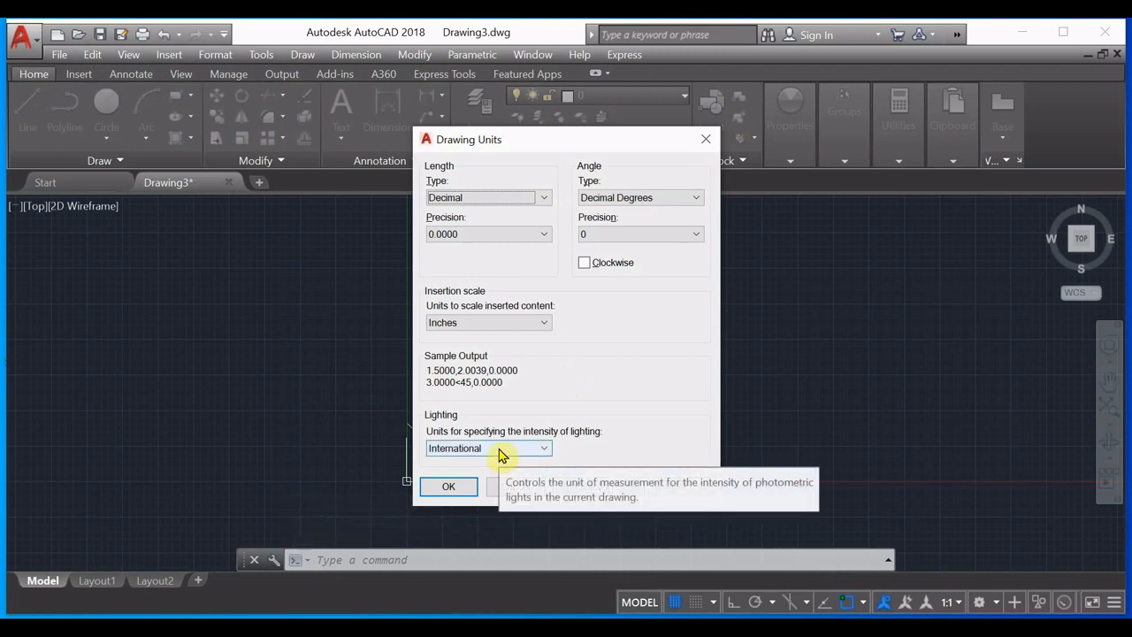
{"action": "left_click", "coordinate": [545, 200]}
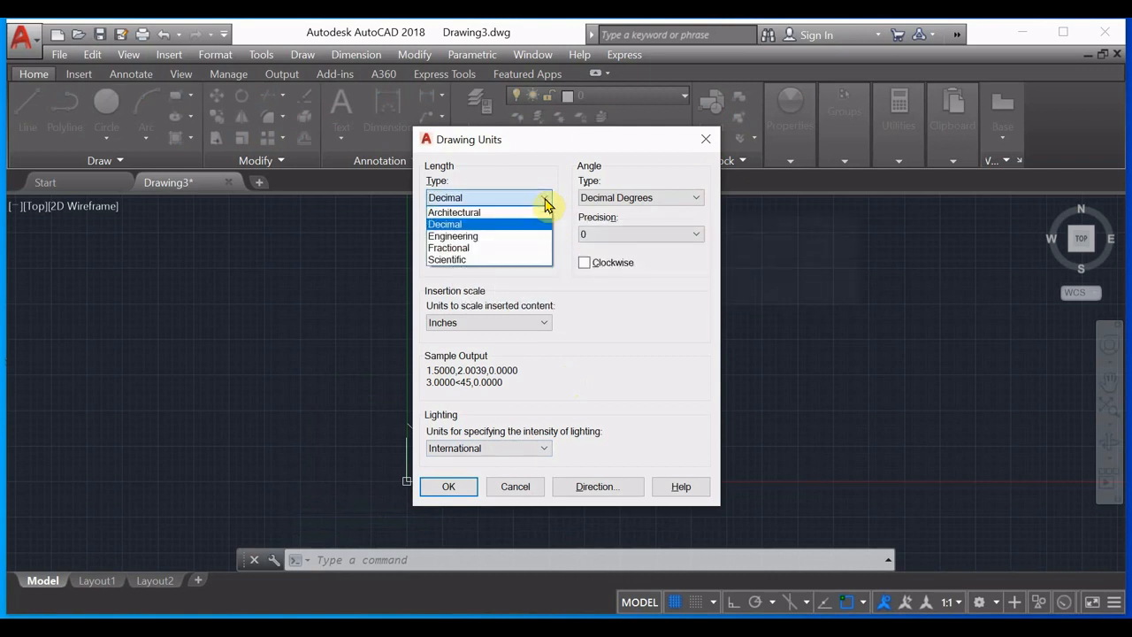
{"action": "left_click", "coordinate": [458, 226]}
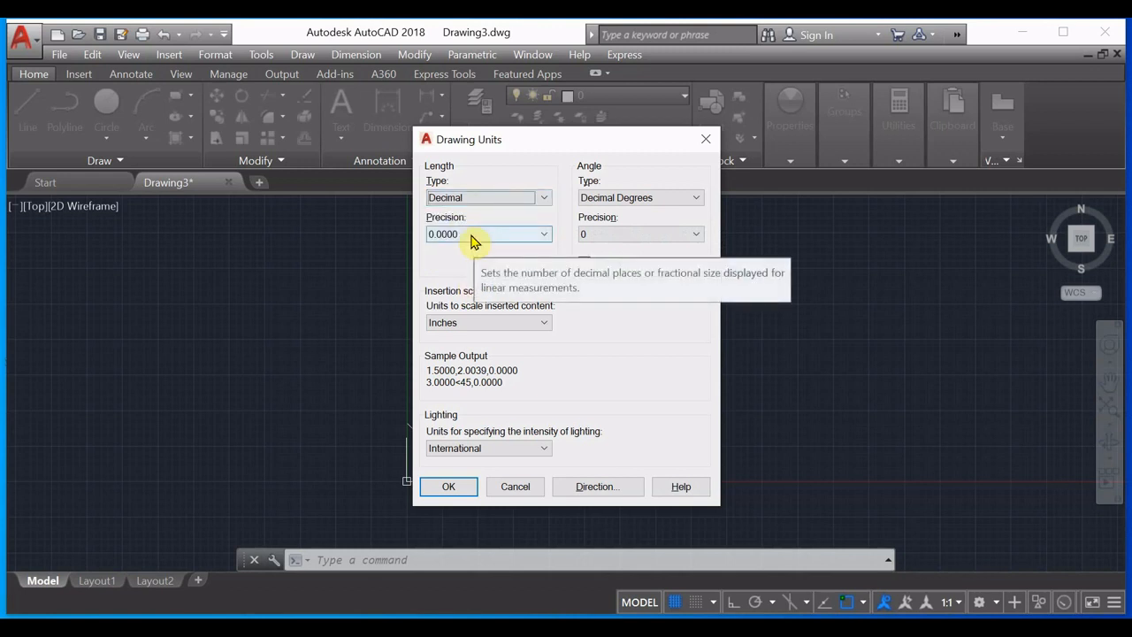
{"action": "left_click", "coordinate": [541, 235]}
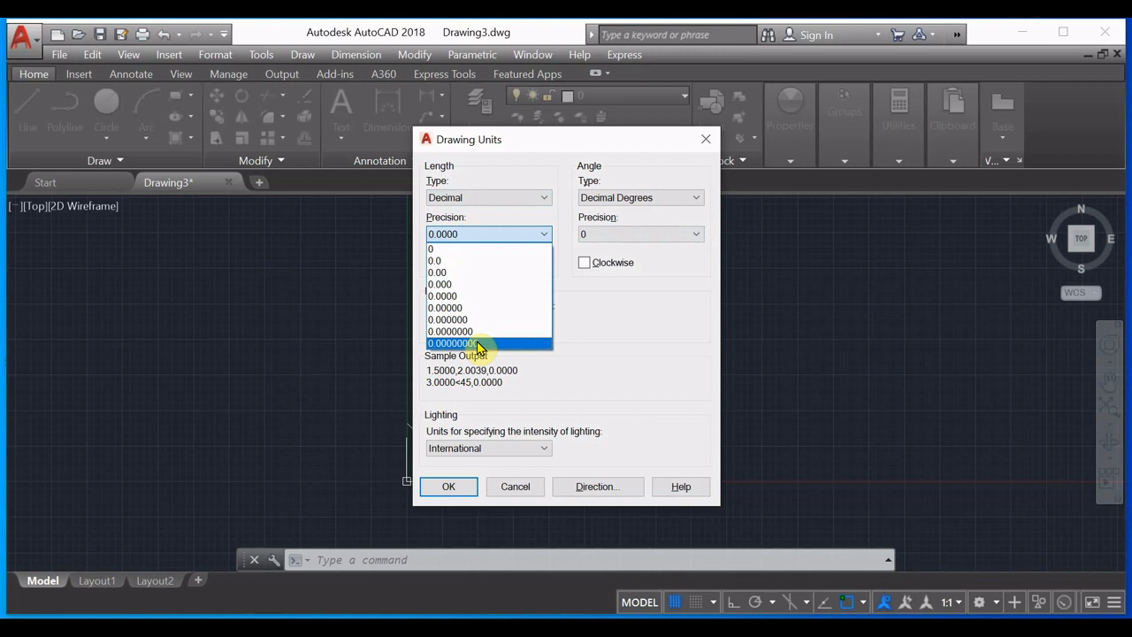
{"action": "left_click", "coordinate": [462, 279]}
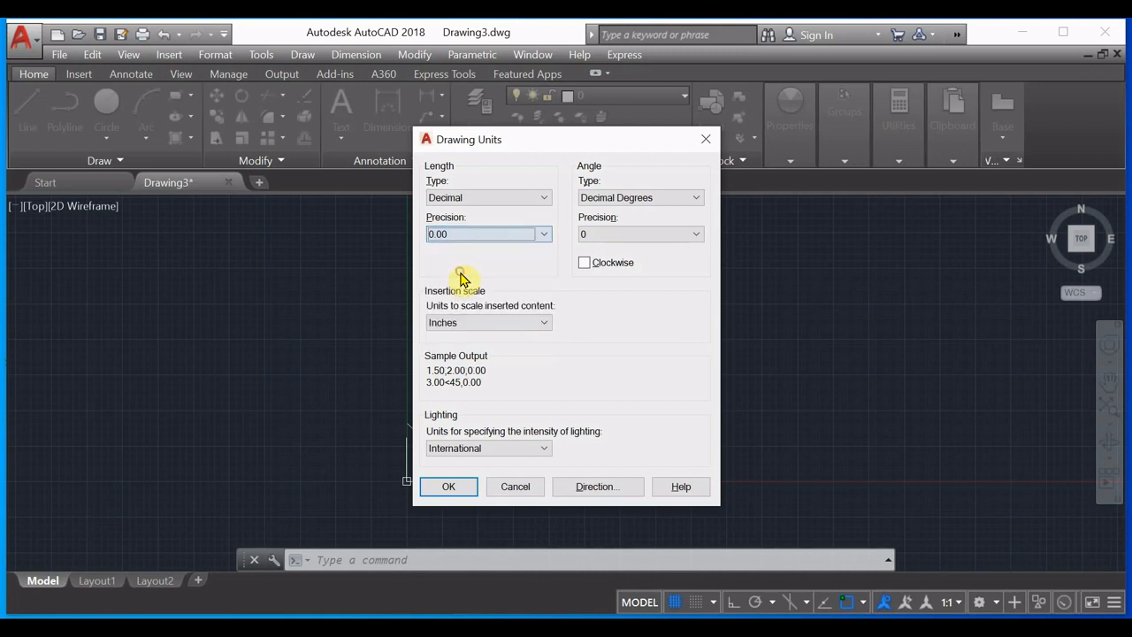
Step: Set the insertion scale units to Millimeters and the lighting intensity units to International
{"action": "left_click", "coordinate": [537, 323]}
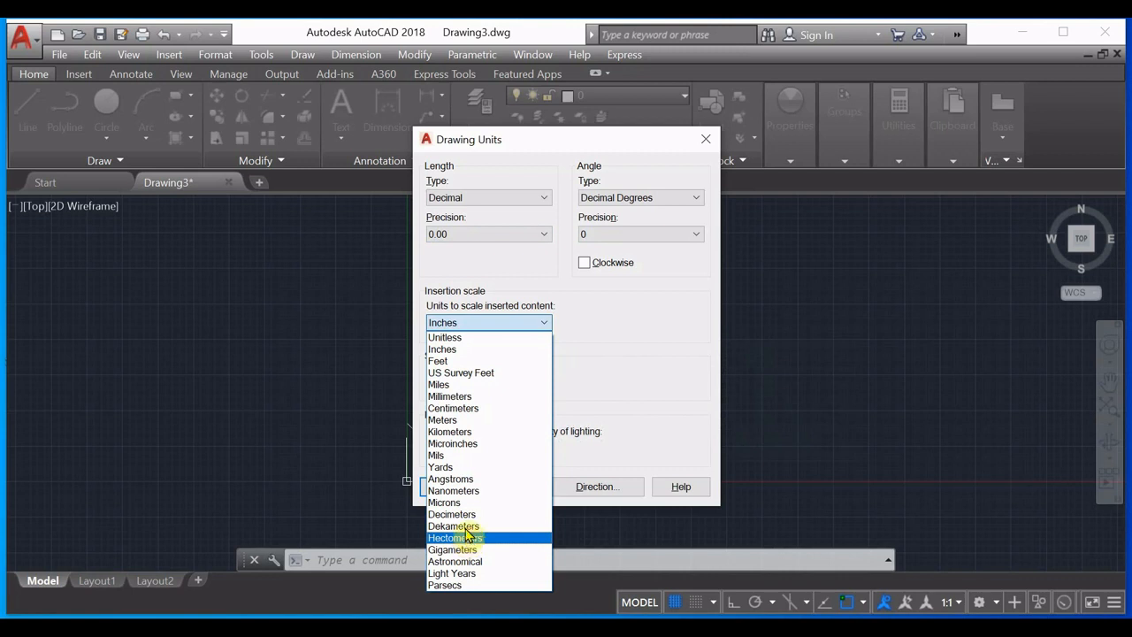
{"action": "left_click", "coordinate": [459, 397]}
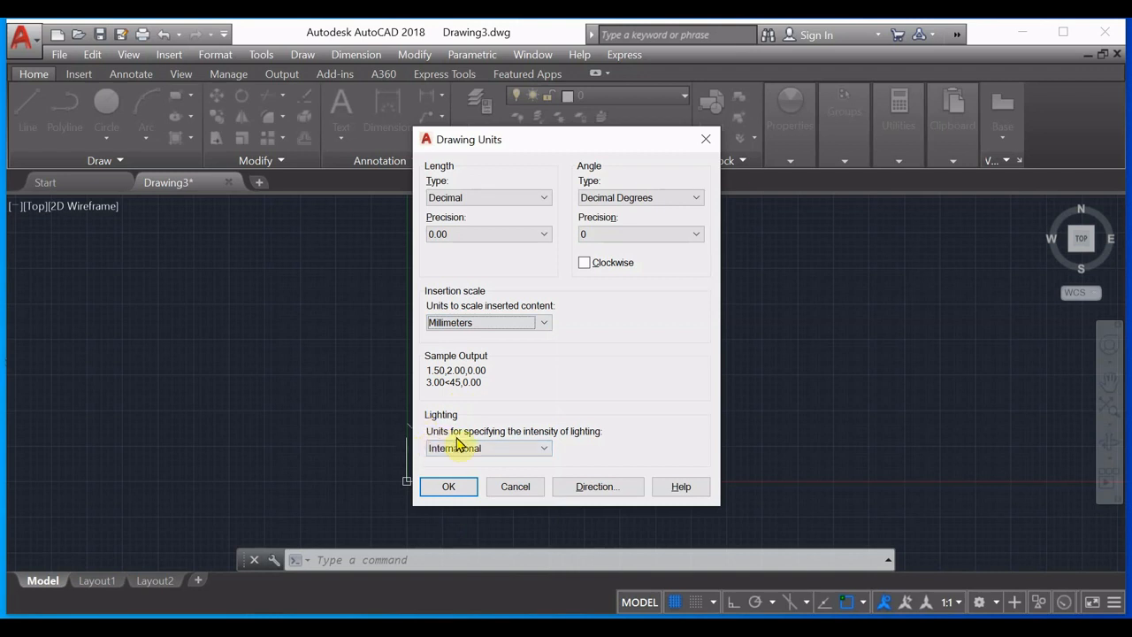
{"action": "left_click", "coordinate": [540, 451]}
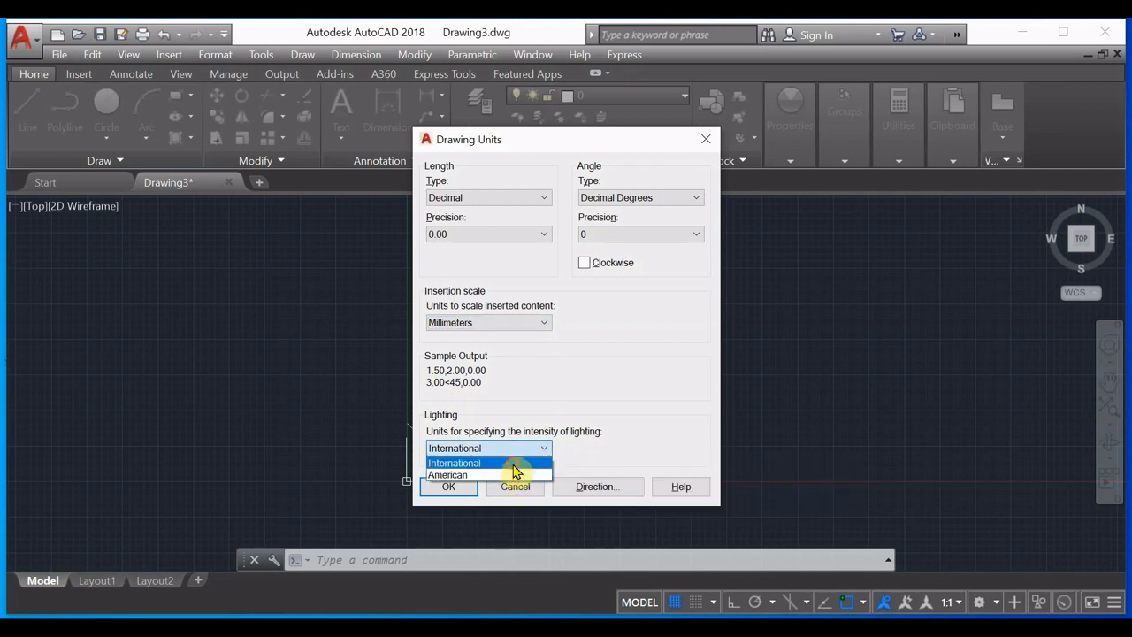
{"action": "left_click", "coordinate": [513, 464]}
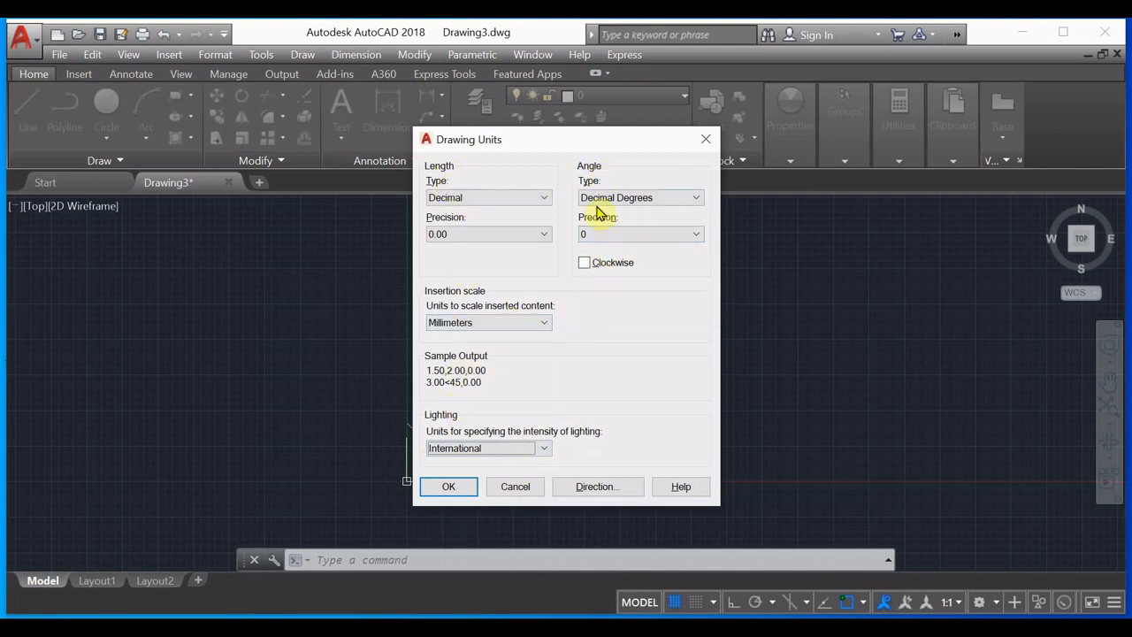
Step: Set the angle type to Decimal Degrees with 0.00 precision, leave Clockwise off, and apply the drawing units
{"action": "left_click", "coordinate": [653, 202]}
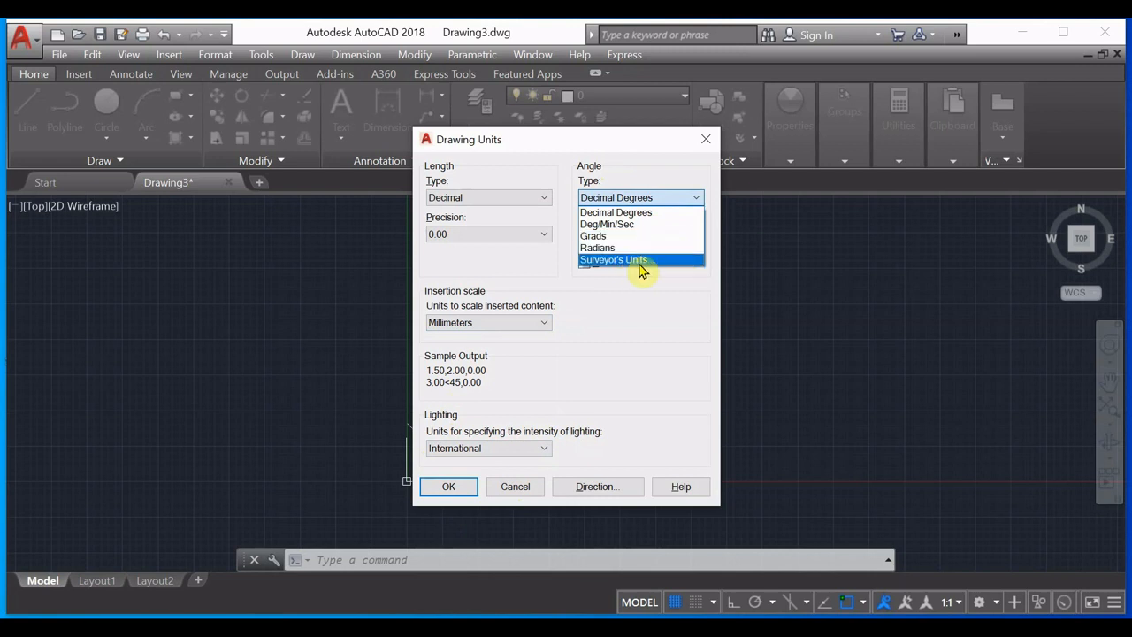
{"action": "left_click", "coordinate": [638, 214]}
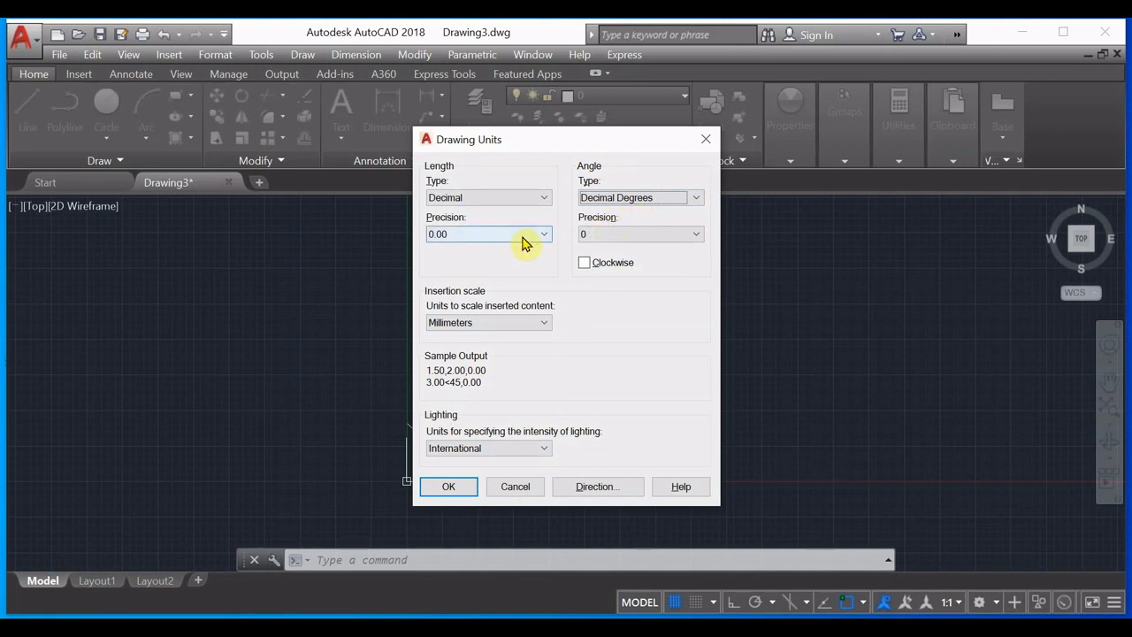
{"action": "left_click", "coordinate": [634, 235]}
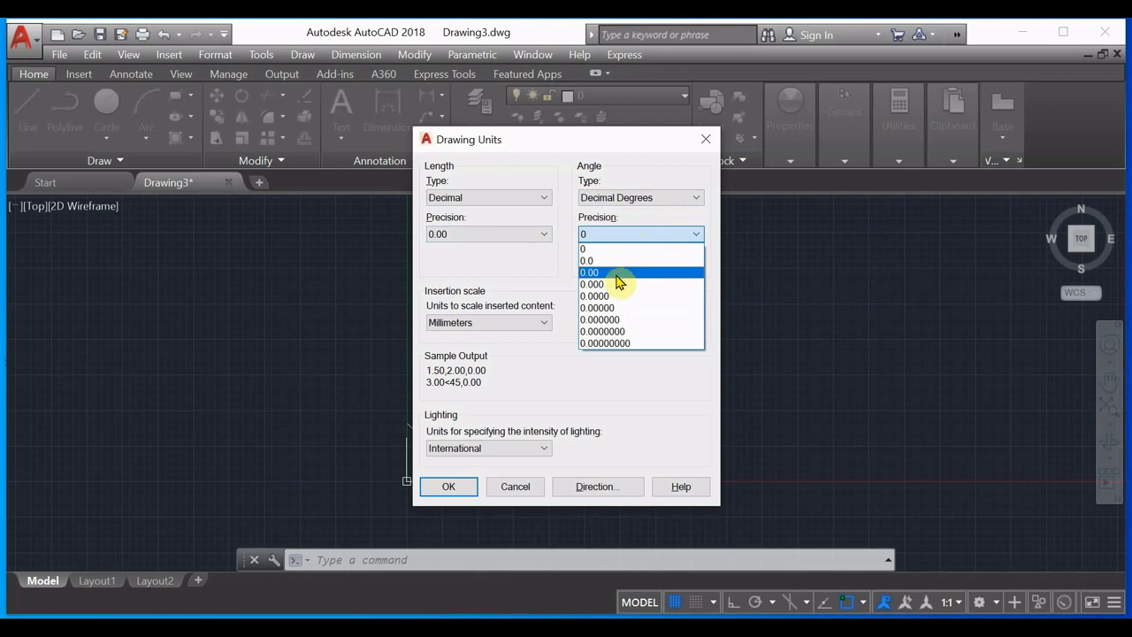
{"action": "left_click", "coordinate": [617, 273]}
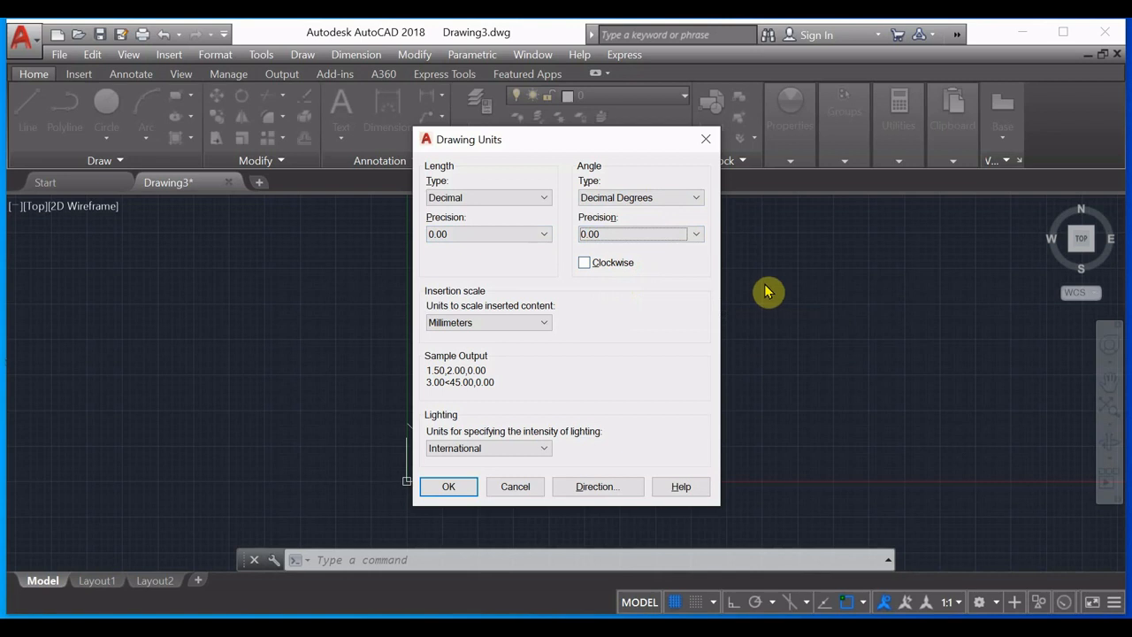
{"action": "left_click", "coordinate": [585, 263]}
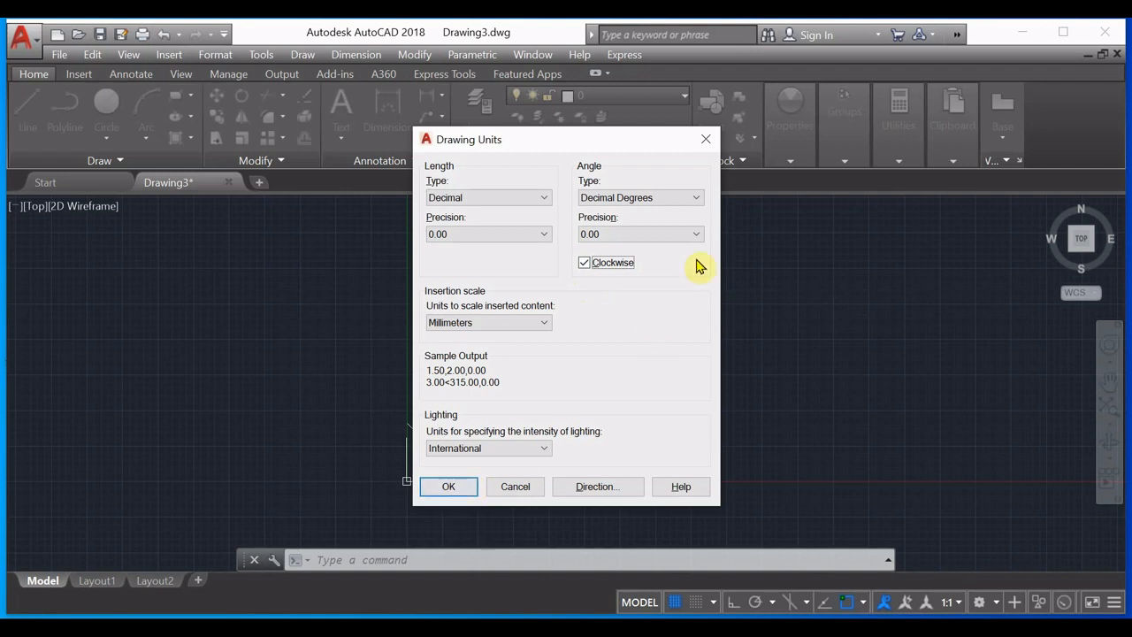
{"action": "left_click", "coordinate": [585, 262]}
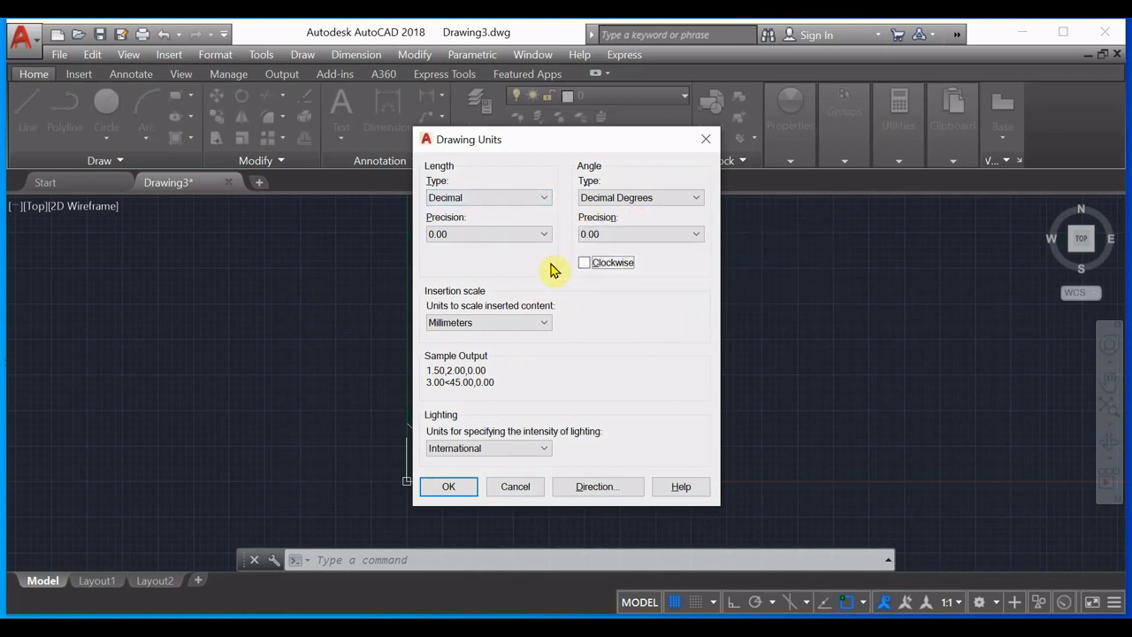
{"action": "left_click", "coordinate": [448, 488]}
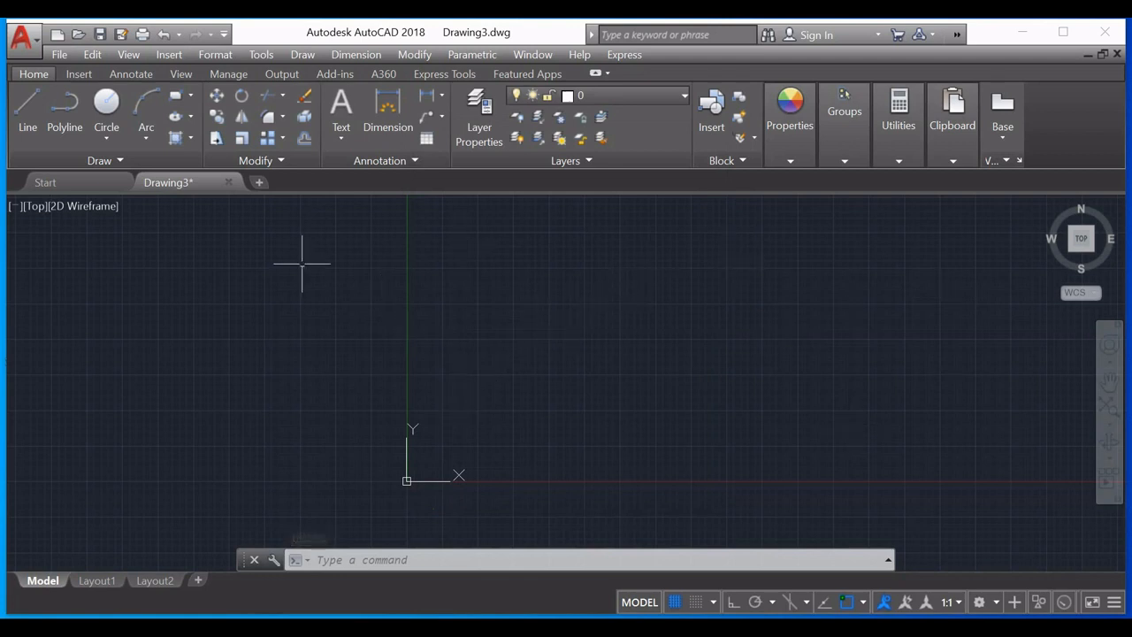
Step: Create a new blank drawing and close it again
{"action": "left_click", "coordinate": [259, 184]}
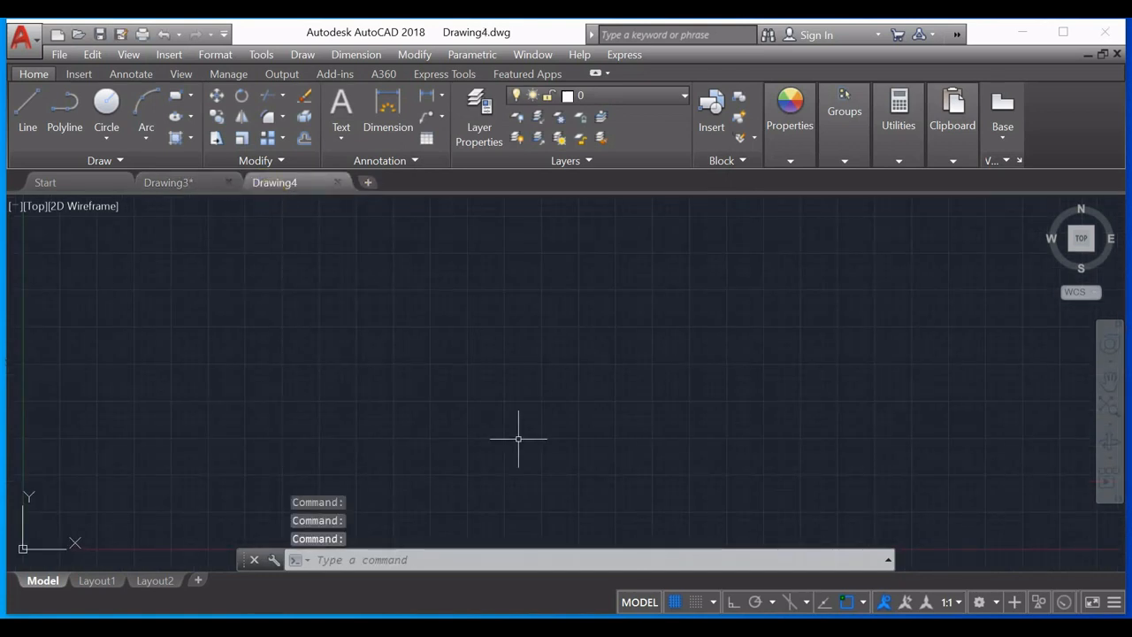
{"action": "left_click", "coordinate": [335, 185]}
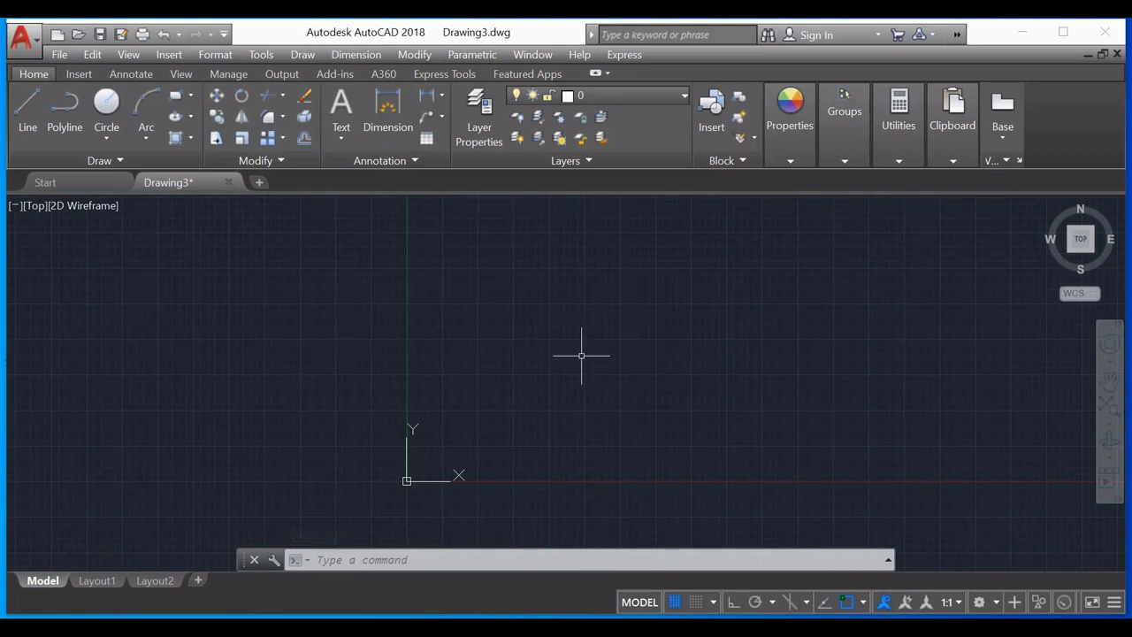
{"action": "scroll", "coordinate": [581, 355], "scroll_direction": "down", "scroll_amount": 1}
{"action": "scroll", "coordinate": [586, 341], "scroll_direction": "down", "scroll_amount": 1}
{"action": "scroll", "coordinate": [586, 336], "scroll_direction": "up", "scroll_amount": 3}
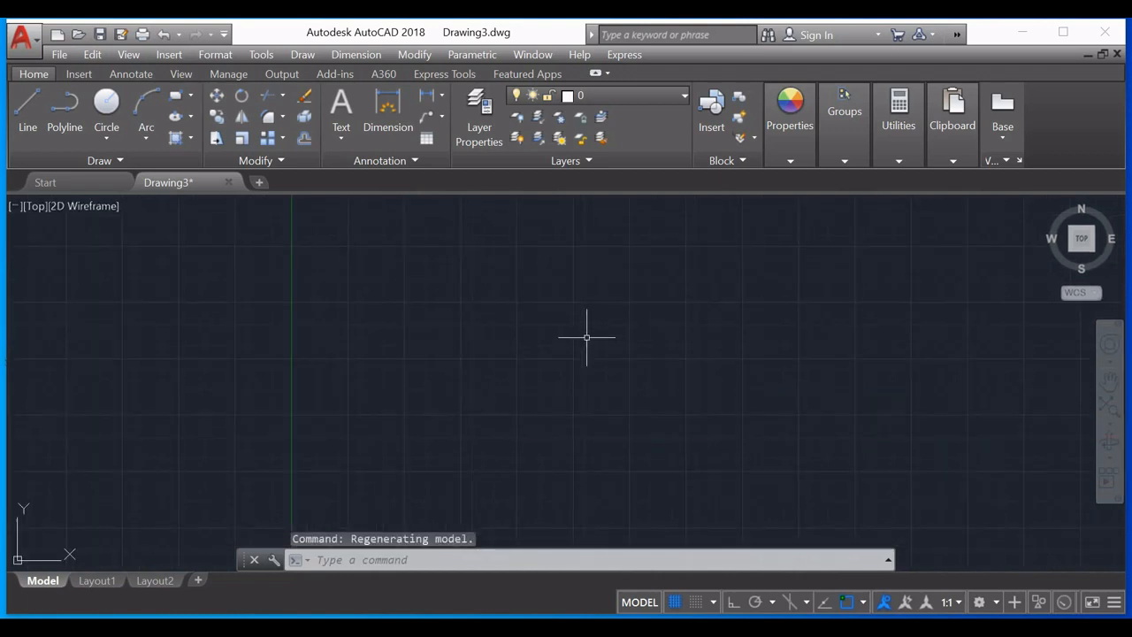
{"action": "scroll", "coordinate": [586, 337], "scroll_direction": "down", "scroll_amount": 1}
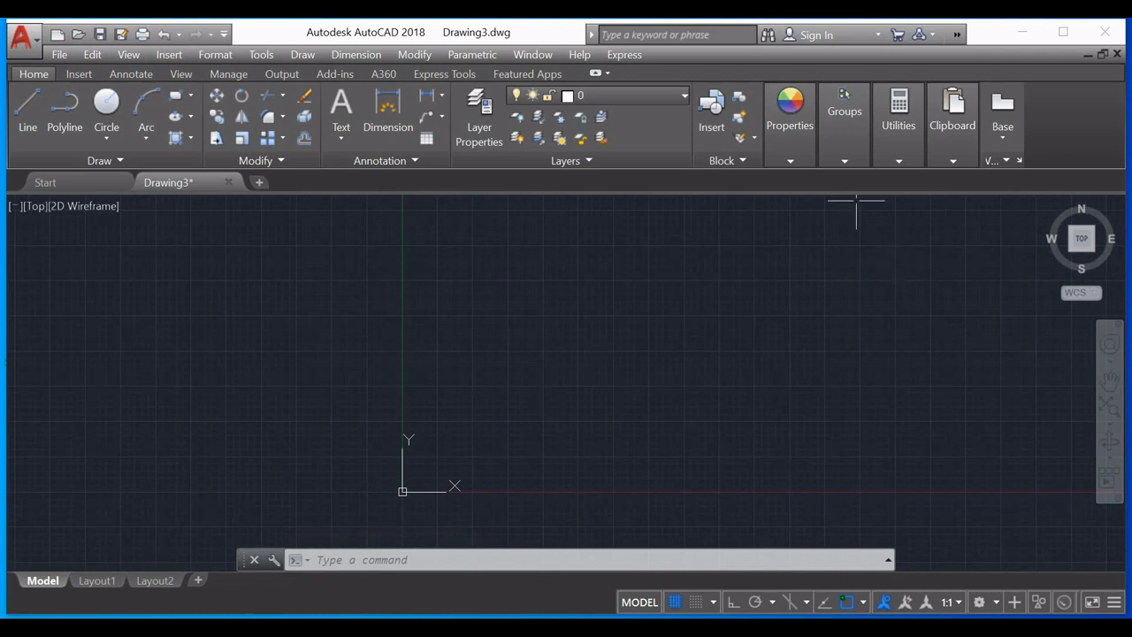
{"action": "scroll", "coordinate": [604, 354], "scroll_direction": "down", "scroll_amount": 3}
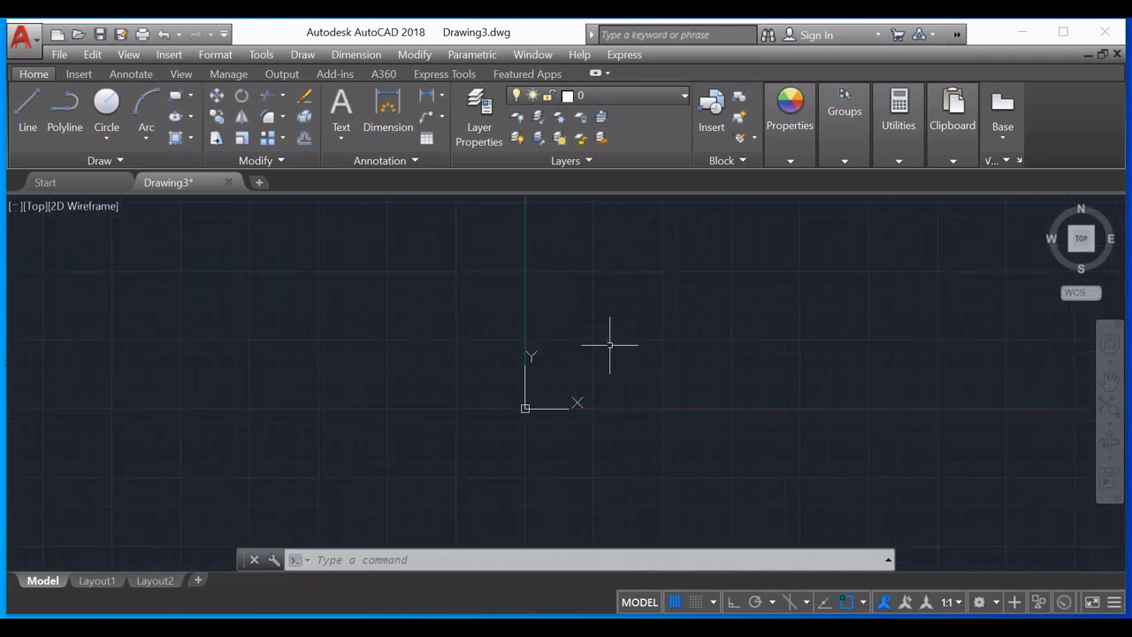
{"action": "scroll", "coordinate": [632, 316], "scroll_direction": "up", "scroll_amount": 2}
{"action": "scroll", "coordinate": [632, 315], "scroll_direction": "down", "scroll_amount": 3}
{"action": "middle_click_drag", "start_coordinate": [631, 316], "coordinate": [522, 567]}
{"action": "scroll", "coordinate": [583, 398], "scroll_direction": "down", "scroll_amount": 1}
{"action": "scroll", "coordinate": [584, 397], "scroll_direction": "up", "scroll_amount": 1}
{"action": "scroll", "coordinate": [586, 396], "scroll_direction": "down", "scroll_amount": 1}
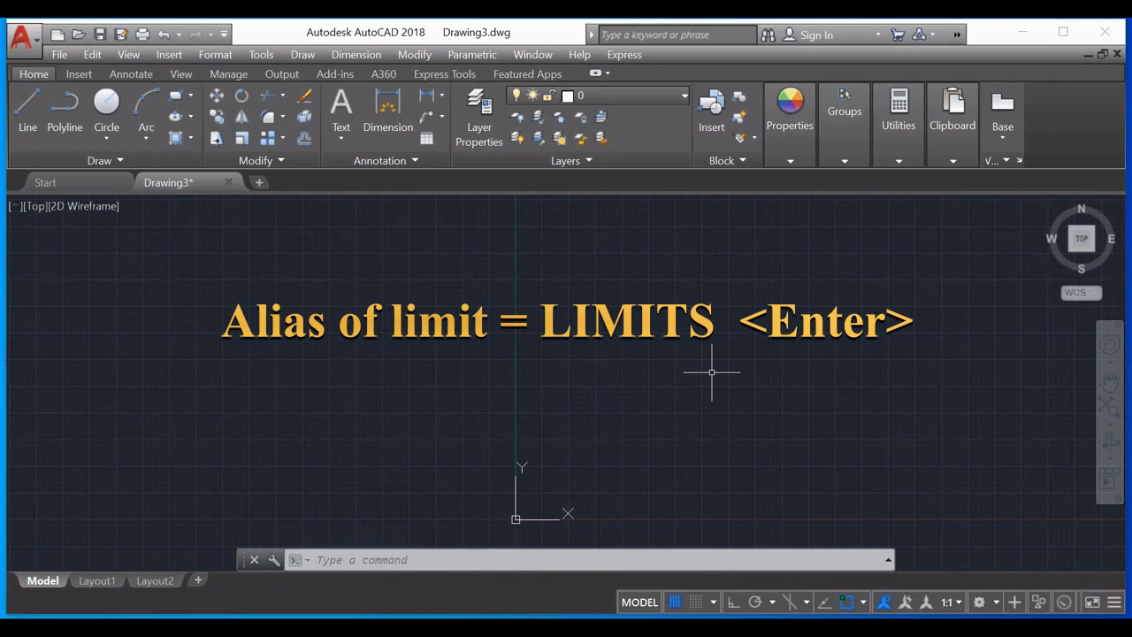
Step: Set the model space limits with the lower left corner at 0,0 and the upper right corner at 1000,750
{"action": "type", "text": "LIm"}
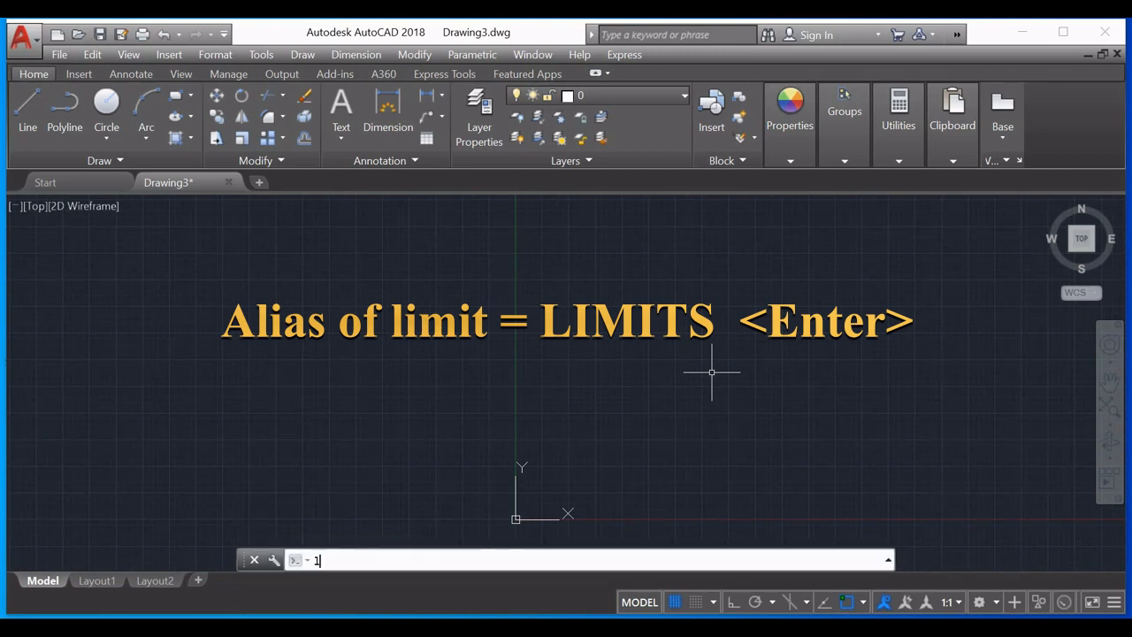
{"action": "type", "text": "ITS"}
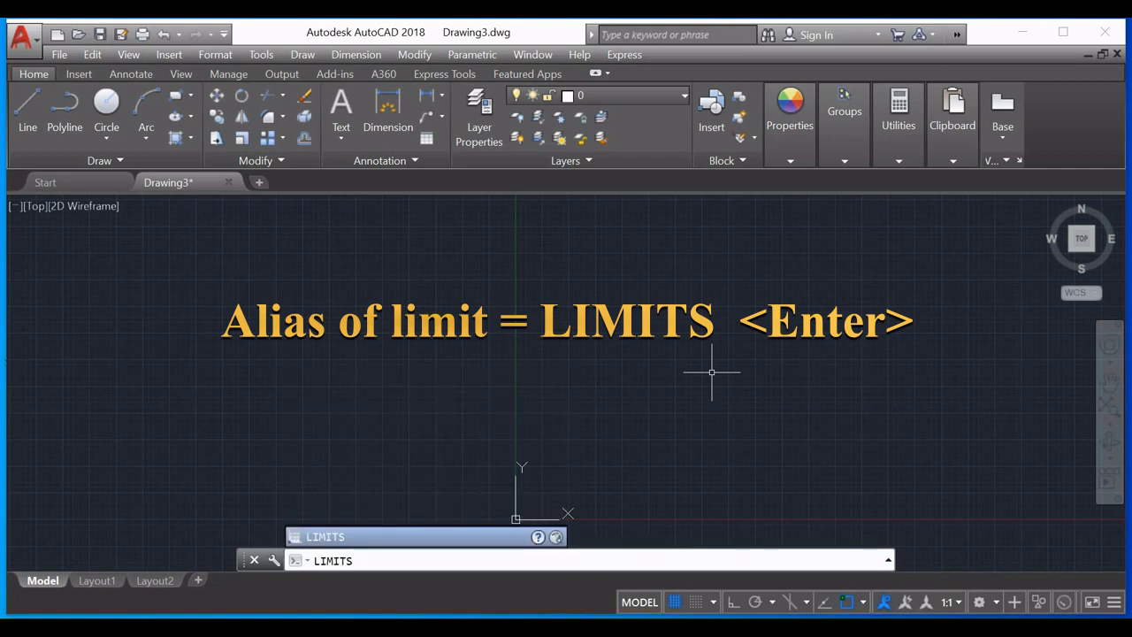
{"action": "key", "text": "Return"}
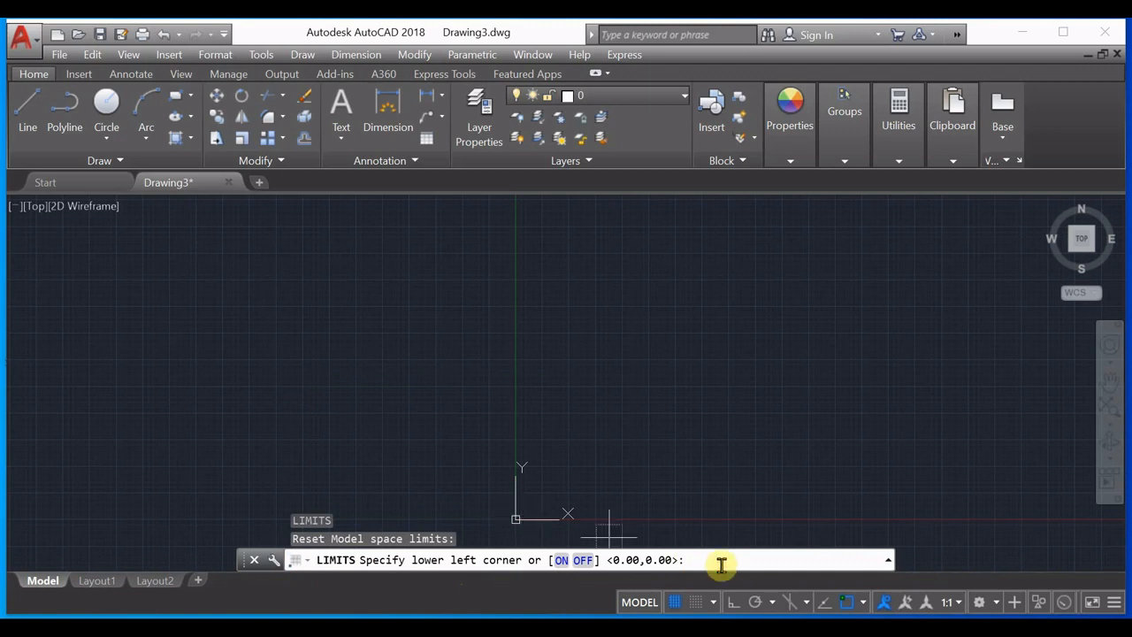
{"action": "type", "text": "0,0"}
{"action": "key", "text": "Return"}
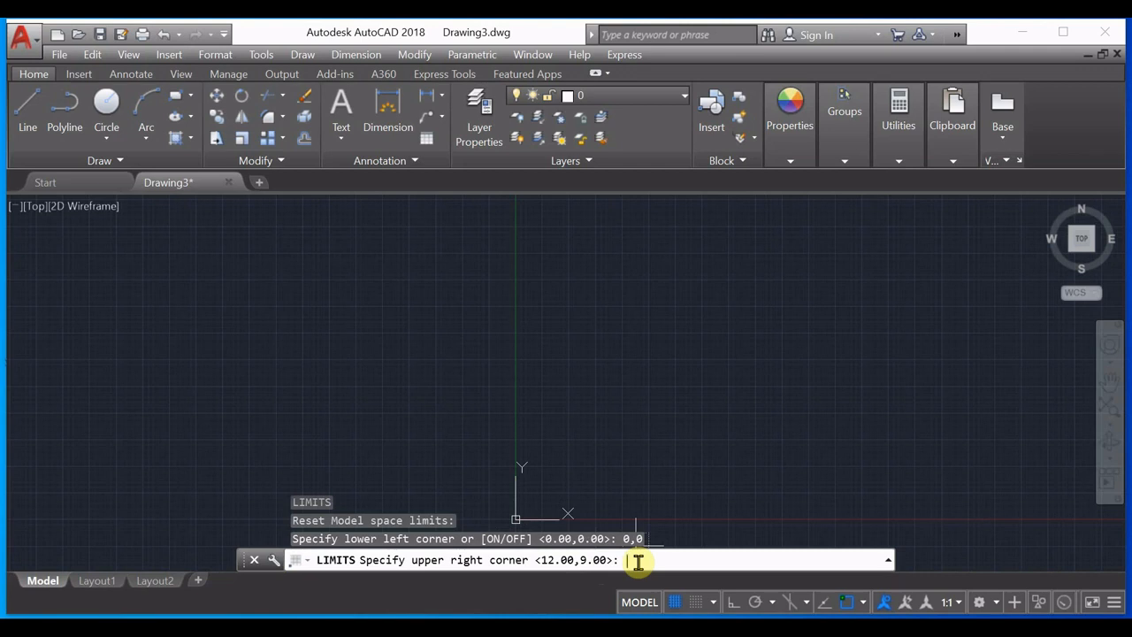
{"action": "type", "text": "1000,750"}
{"action": "key", "text": "Return"}
{"action": "scroll", "coordinate": [590, 331], "scroll_direction": "down", "scroll_amount": 3}
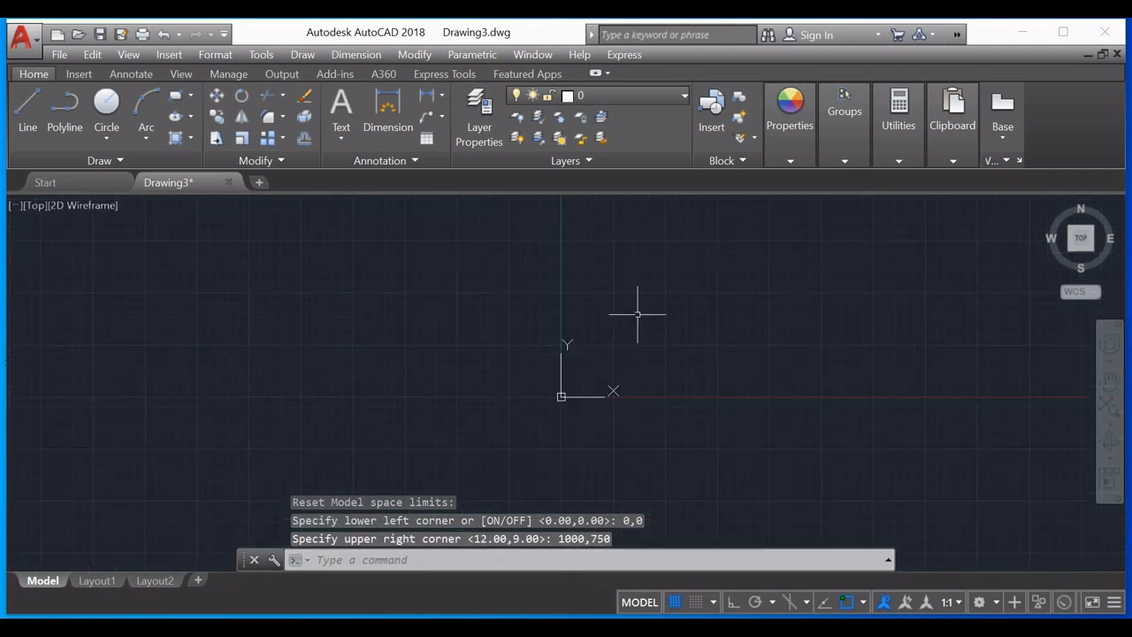
{"action": "scroll", "coordinate": [740, 316], "scroll_direction": "down", "scroll_amount": 2}
{"action": "mouse_move", "coordinate": [706, 336]}
{"action": "middle_mouse_down"}
{"action": "mouse_move", "coordinate": [507, 450]}
{"action": "mouse_move", "coordinate": [563, 367]}
{"action": "middle_mouse_up"}
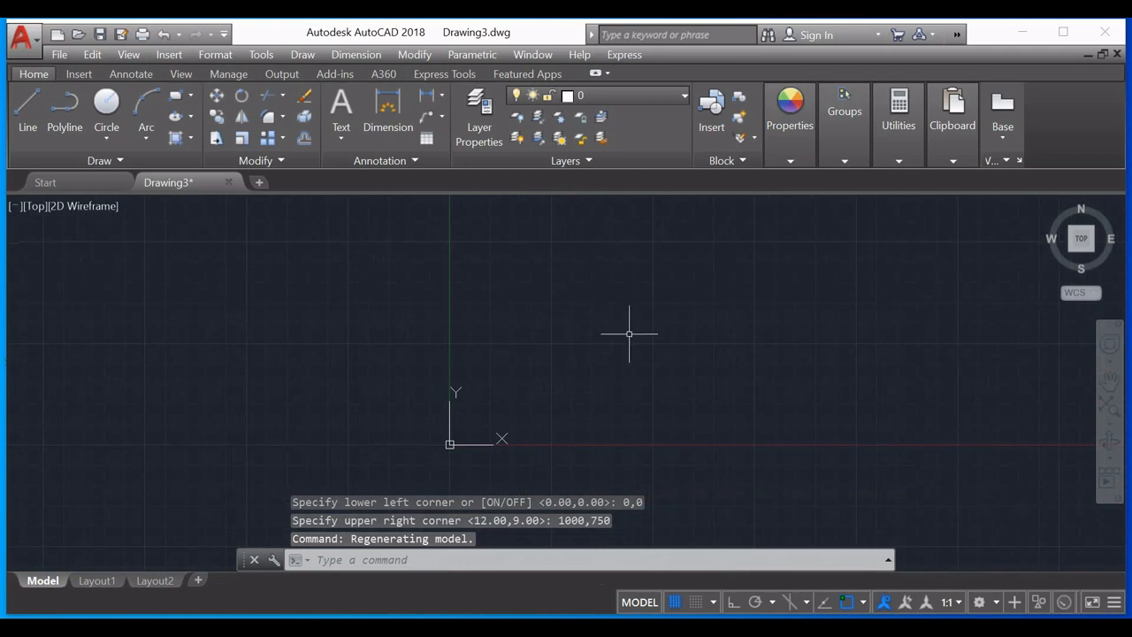
{"action": "scroll", "coordinate": [566, 338], "scroll_direction": "down", "scroll_amount": 1}
{"action": "scroll", "coordinate": [572, 339], "scroll_direction": "up", "scroll_amount": 3}
{"action": "scroll", "coordinate": [610, 320], "scroll_direction": "down", "scroll_amount": 2}
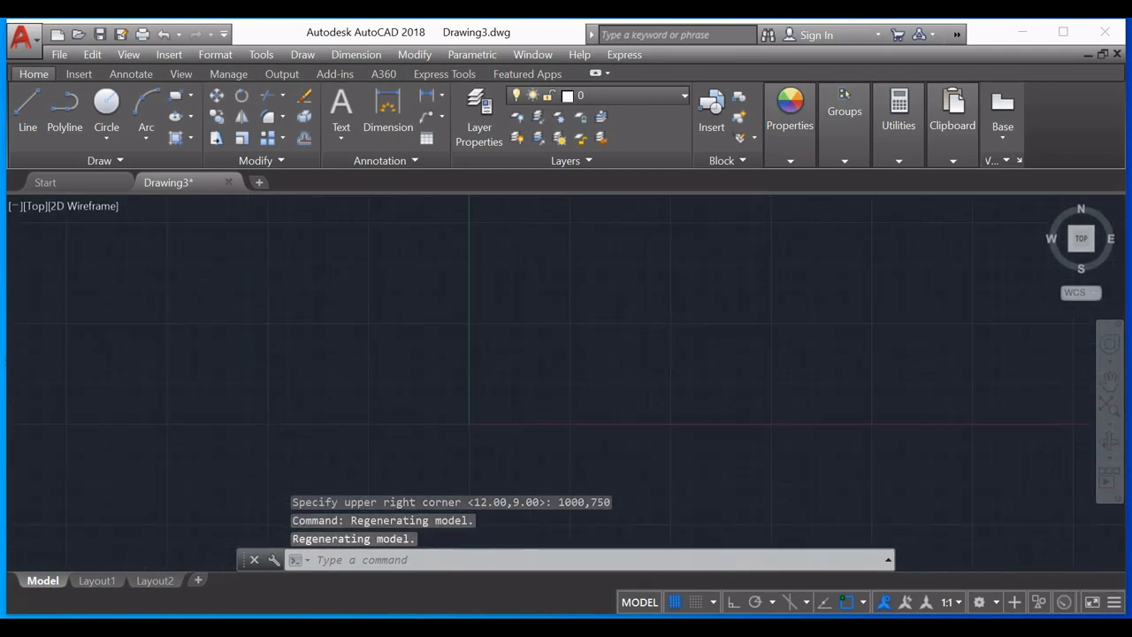
{"action": "scroll", "coordinate": [611, 322], "scroll_direction": "down", "scroll_amount": 1}
{"action": "middle_click_drag", "start_coordinate": [611, 321], "coordinate": [591, 440]}
{"action": "scroll", "coordinate": [596, 389], "scroll_direction": "up", "scroll_amount": 2}
{"action": "scroll", "coordinate": [597, 390], "scroll_direction": "down", "scroll_amount": 2}
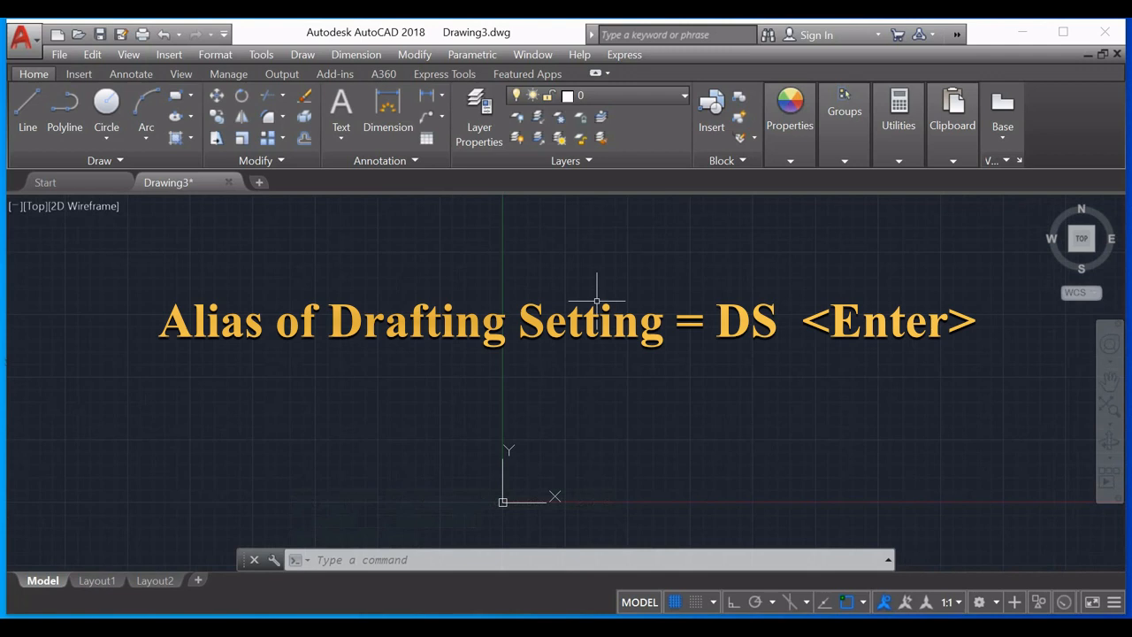
Step: Turn off Display grid beyond Limits in the Drafting Settings and apply the change
{"action": "type", "text": "DS"}
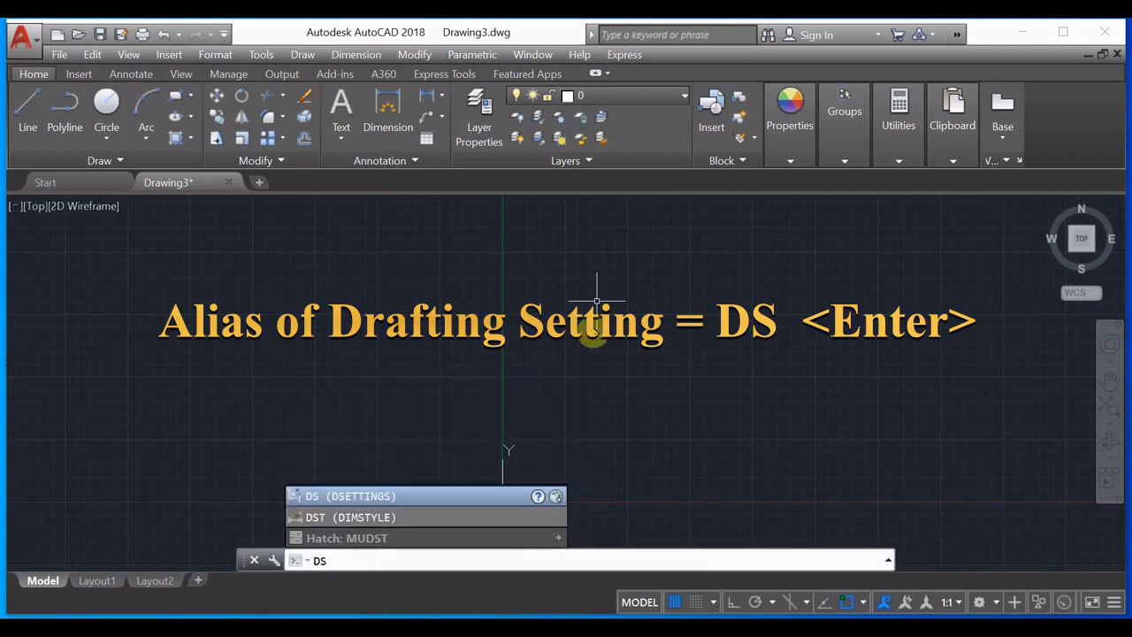
{"action": "left_click", "coordinate": [334, 579]}
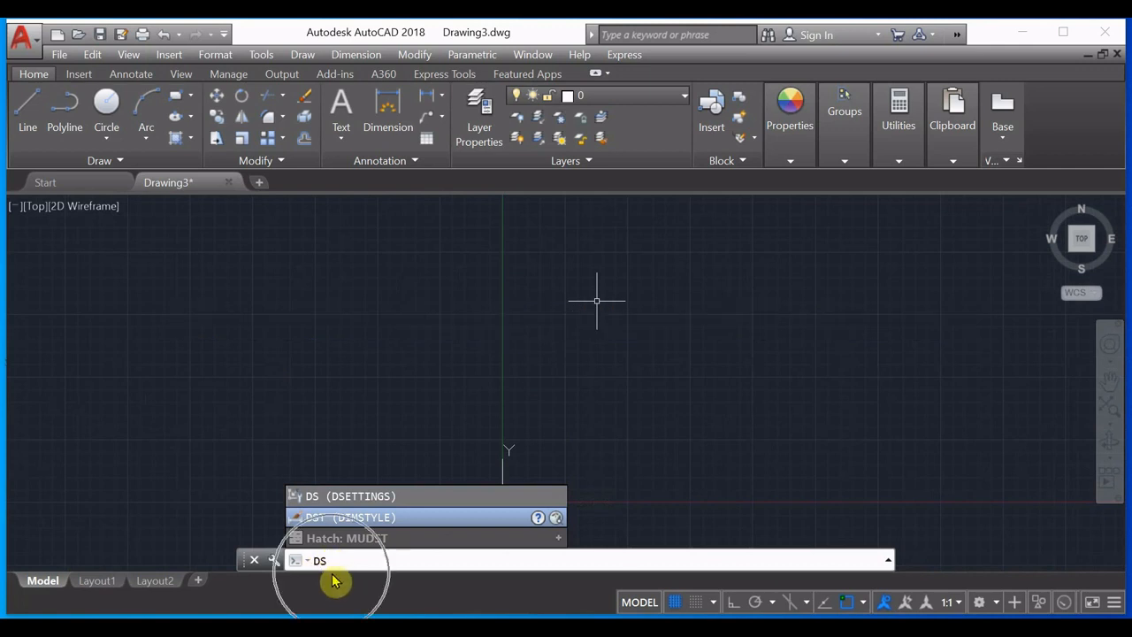
{"action": "key", "text": "Up"}
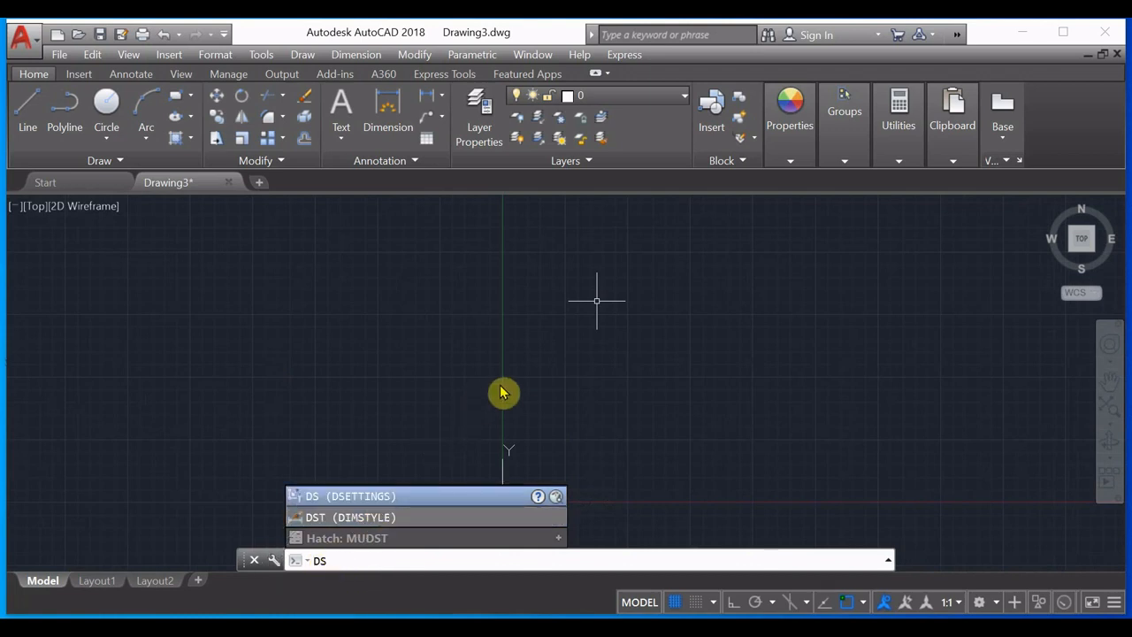
{"action": "key", "text": "Return"}
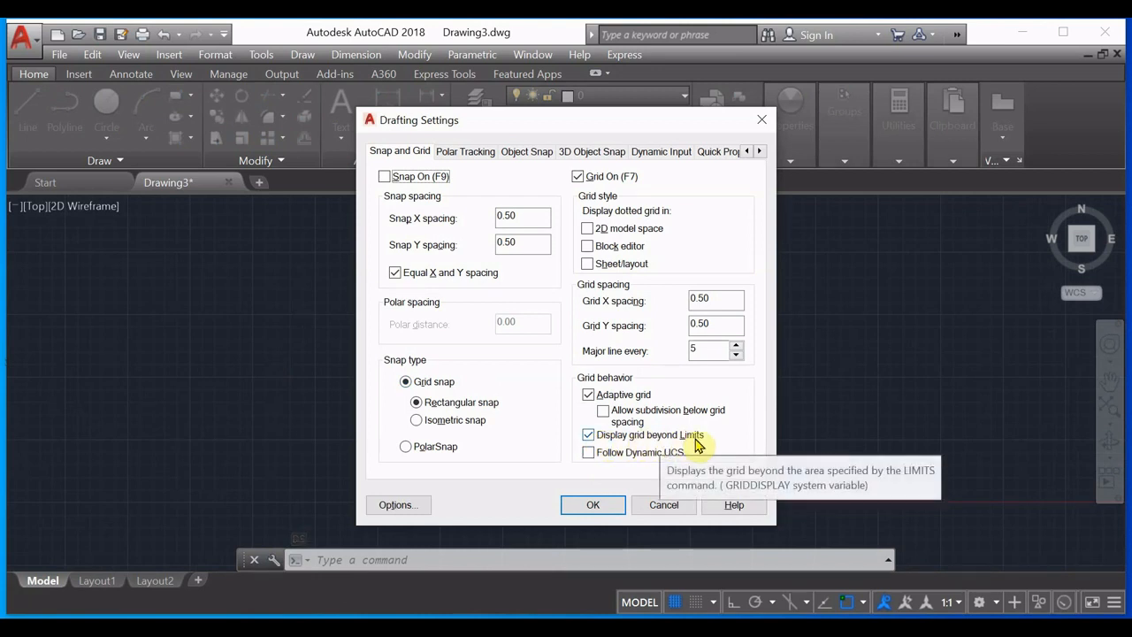
{"action": "left_click", "coordinate": [587, 451]}
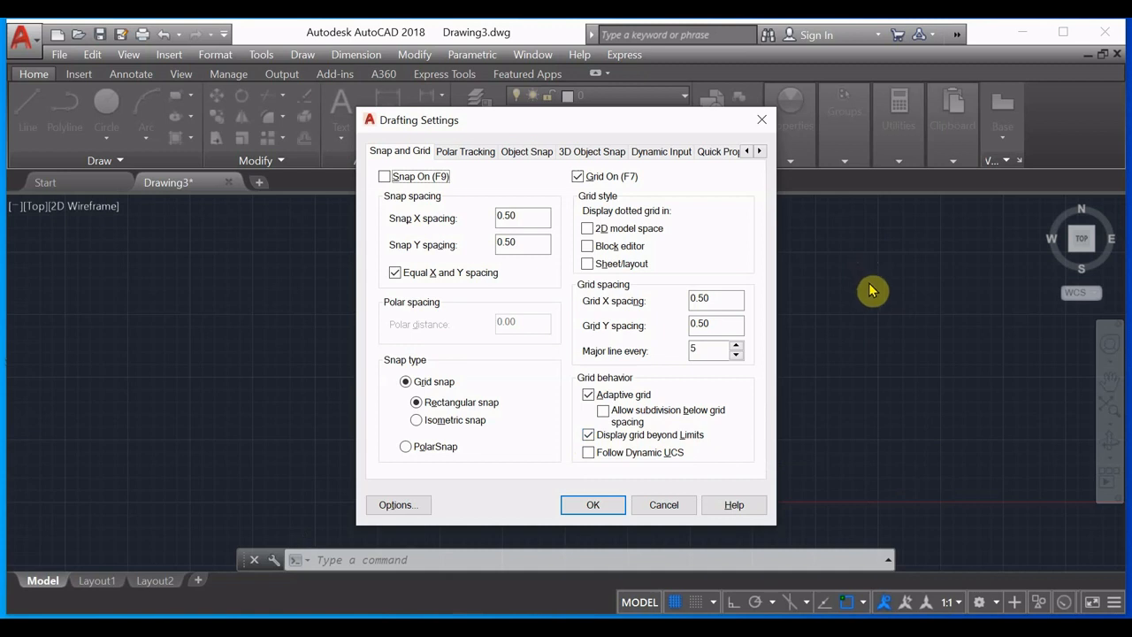
{"action": "left_click", "coordinate": [588, 436]}
{"action": "left_click", "coordinate": [591, 508]}
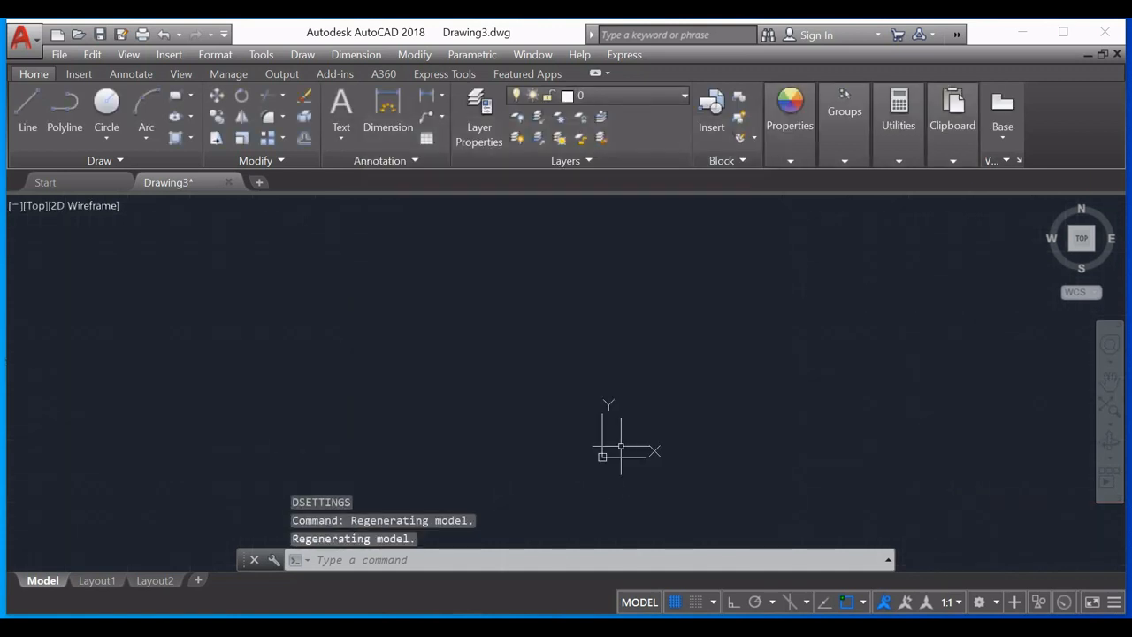
Step: Zoom to All so the whole limits area fits in the view, and move its grid near the middle of the drawing area
{"action": "scroll", "coordinate": [660, 413], "scroll_direction": "up", "scroll_amount": 2}
{"action": "type", "text": "z"}
{"action": "key", "text": "Return"}
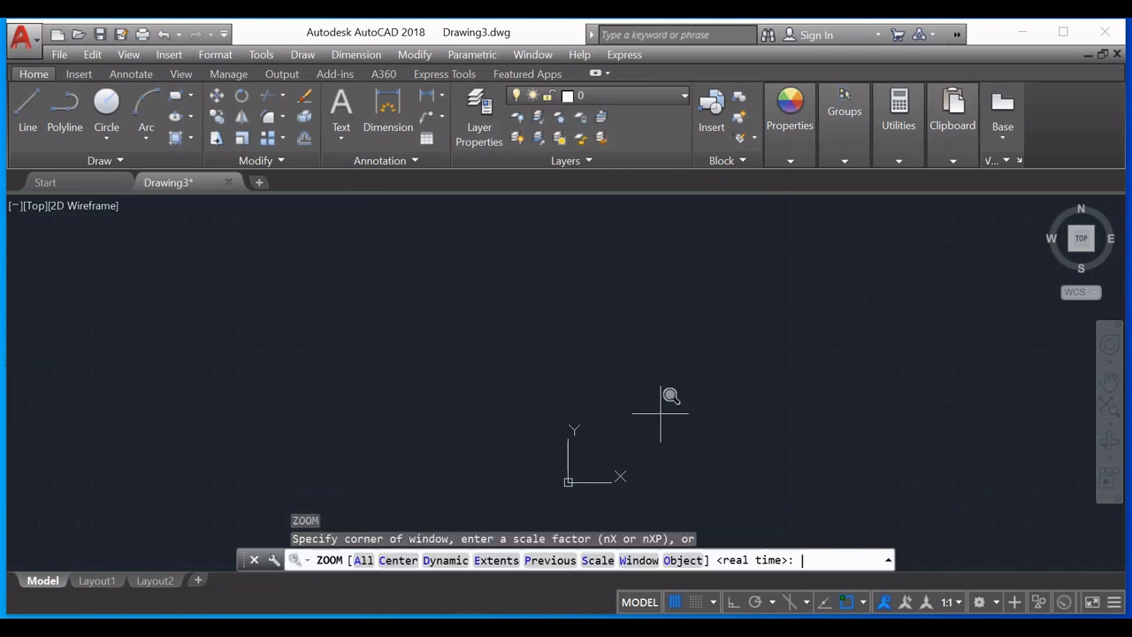
{"action": "type", "text": "a"}
{"action": "key", "text": "Return"}
{"action": "scroll", "coordinate": [783, 311], "scroll_direction": "down", "scroll_amount": 2}
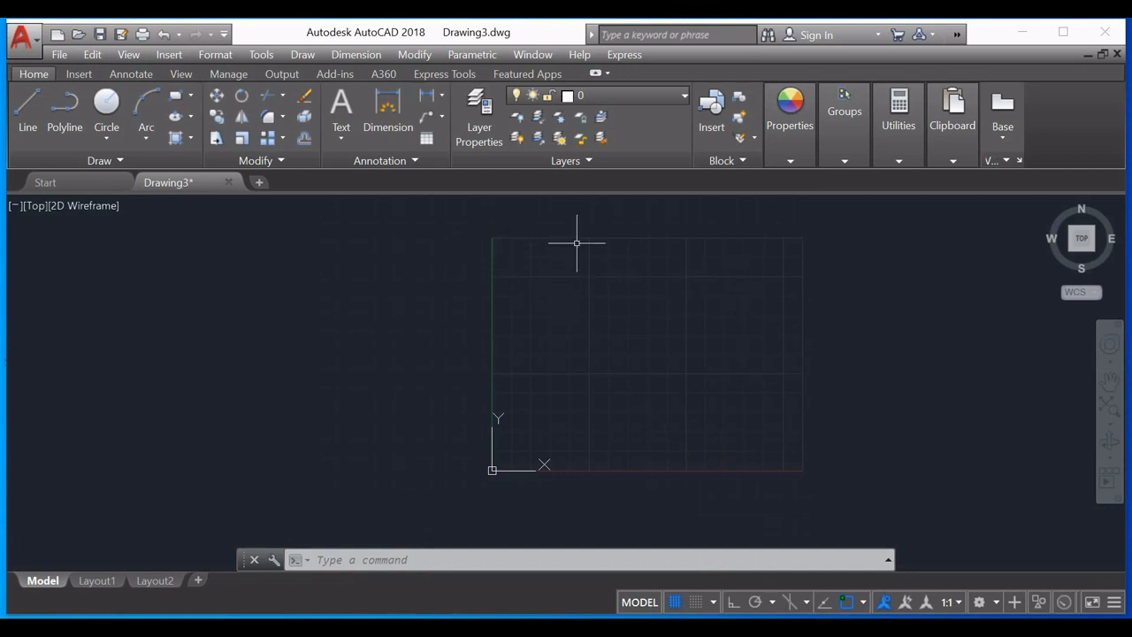
{"action": "mouse_move", "coordinate": [578, 238]}
{"action": "middle_mouse_down"}
{"action": "mouse_move", "coordinate": [572, 266]}
{"action": "mouse_move", "coordinate": [468, 270]}
{"action": "middle_mouse_up"}
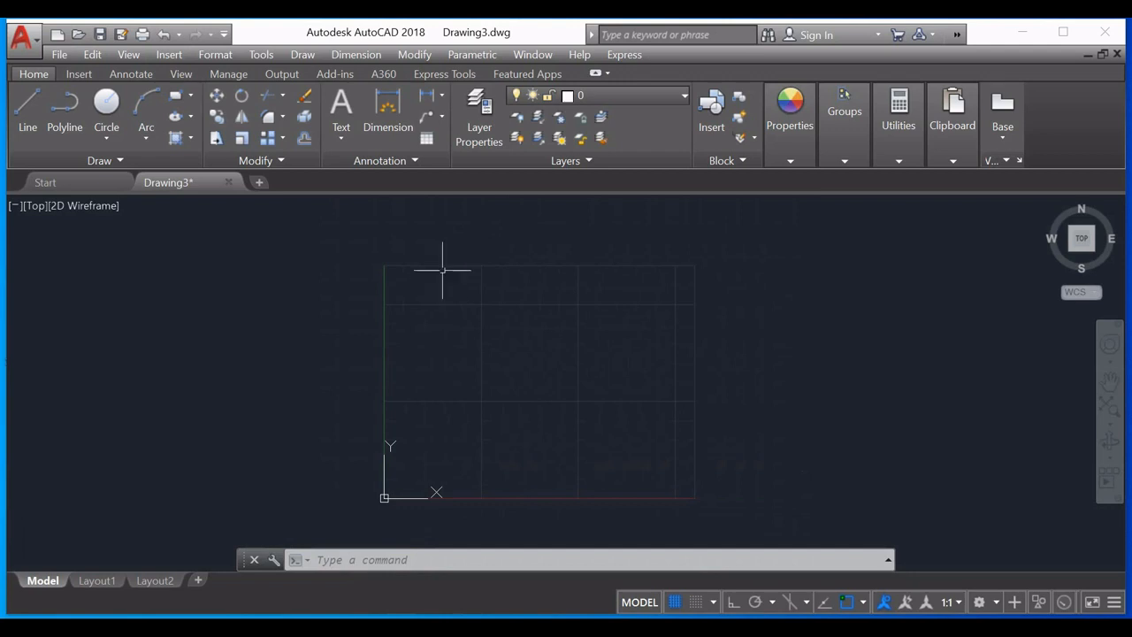